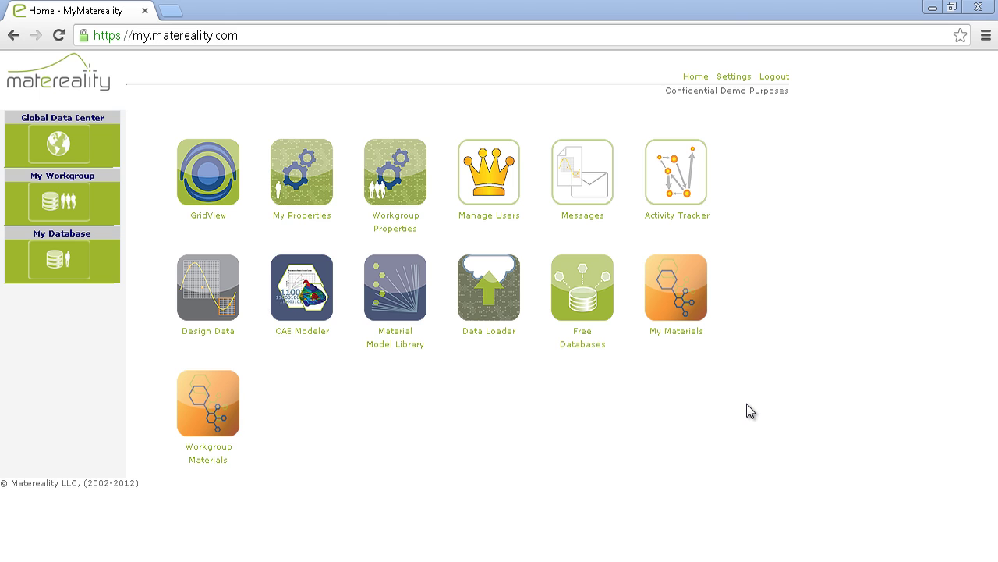
- Open My Materials from the home dashboard to show the Materials Information table
{"action": "left_click", "coordinate": [680, 311]}
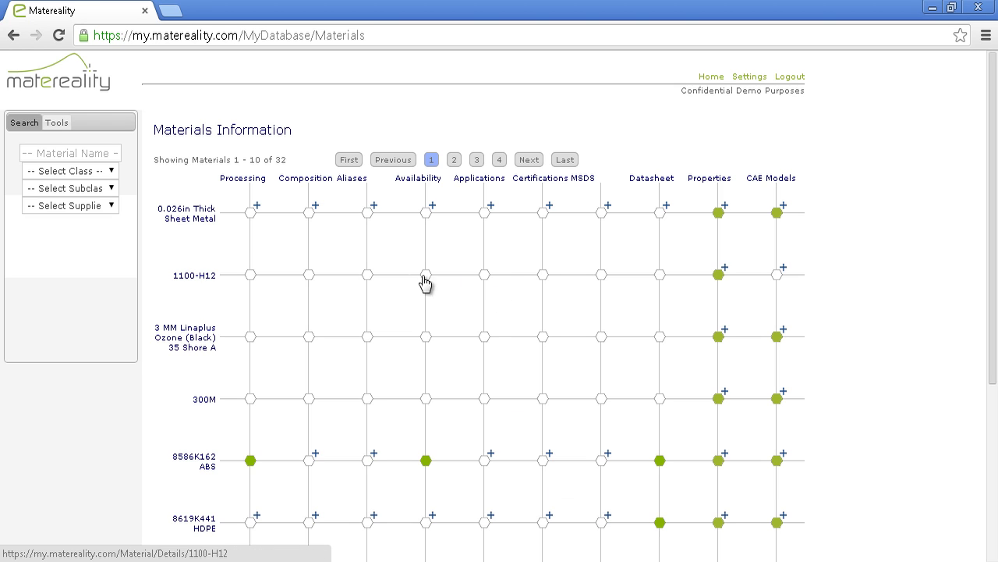
{"action": "mouse_move", "coordinate": [210, 219]}
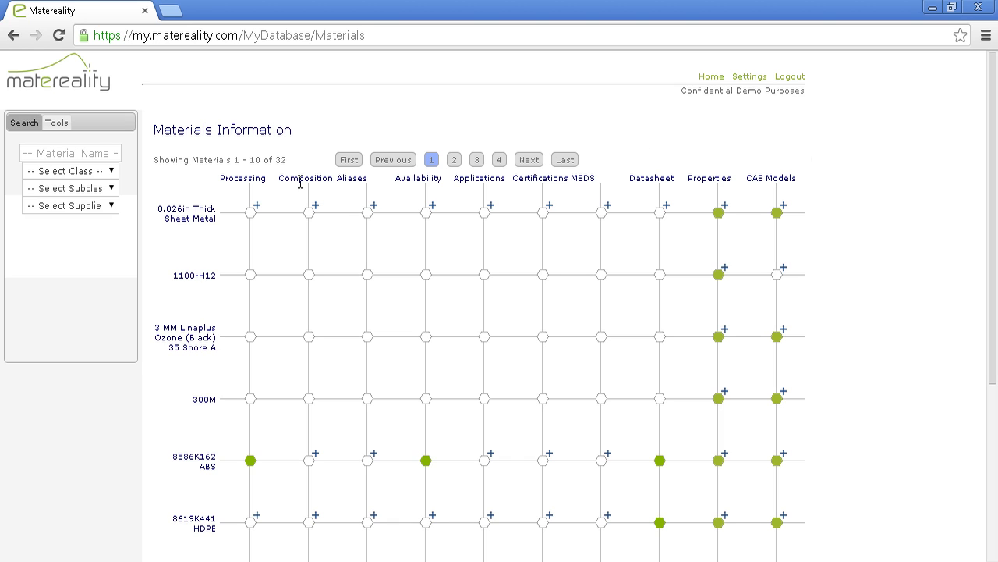
- Filter materials to the Feedstock class and review Sample A 17-4 PH A's composition
{"action": "left_click", "coordinate": [112, 173]}
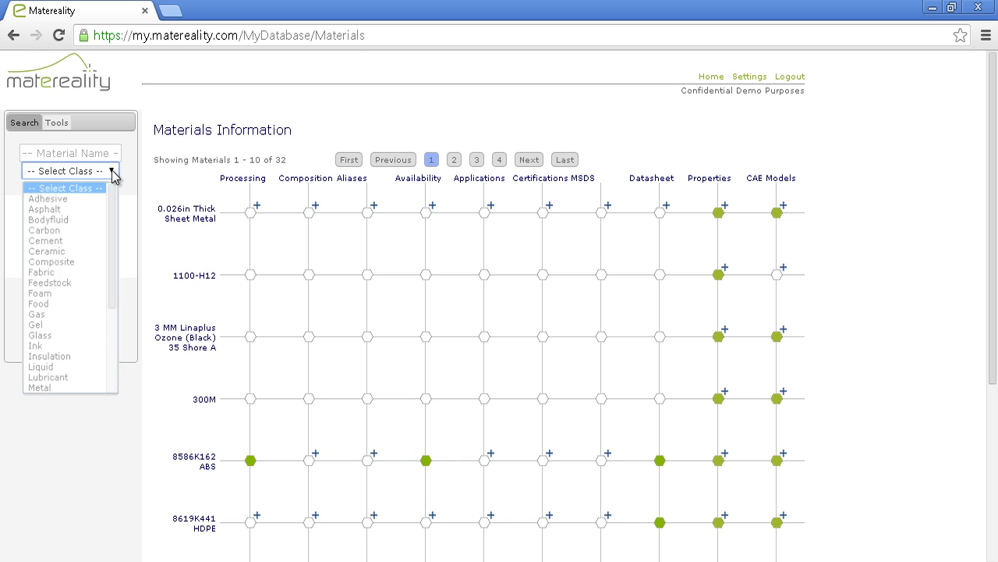
{"action": "left_click", "coordinate": [82, 284]}
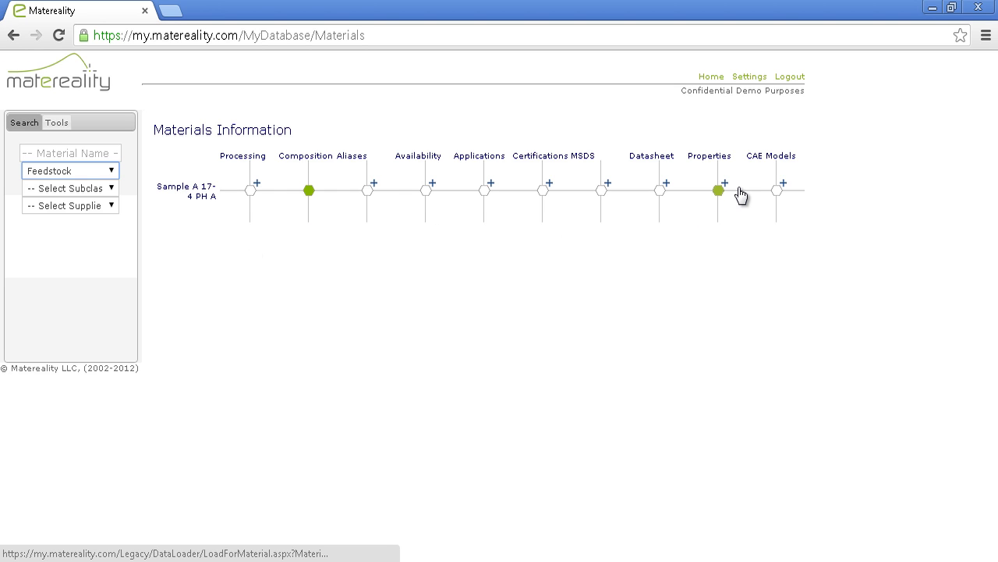
{"action": "left_click", "coordinate": [309, 191]}
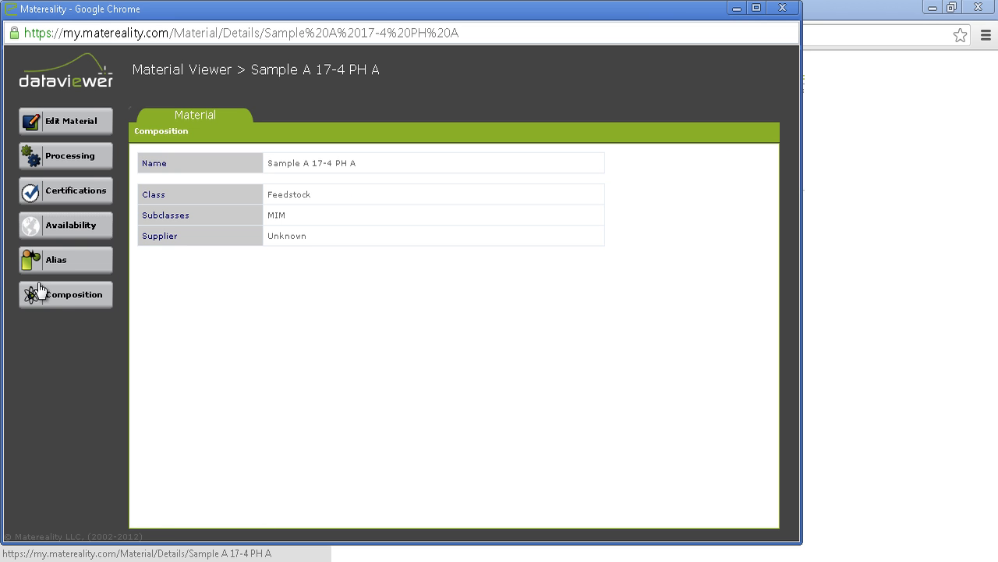
{"action": "left_click", "coordinate": [56, 306]}
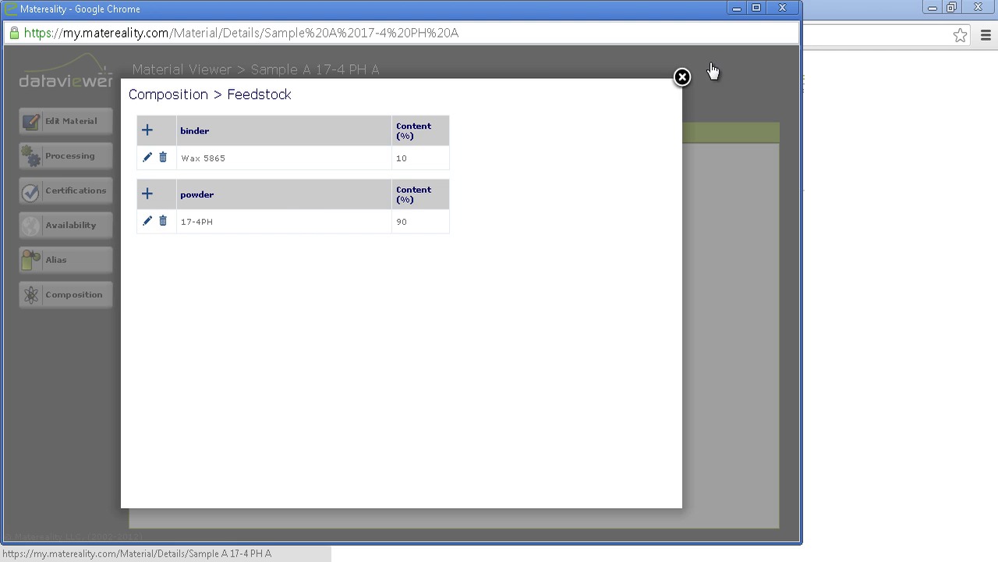
{"action": "left_click", "coordinate": [682, 78]}
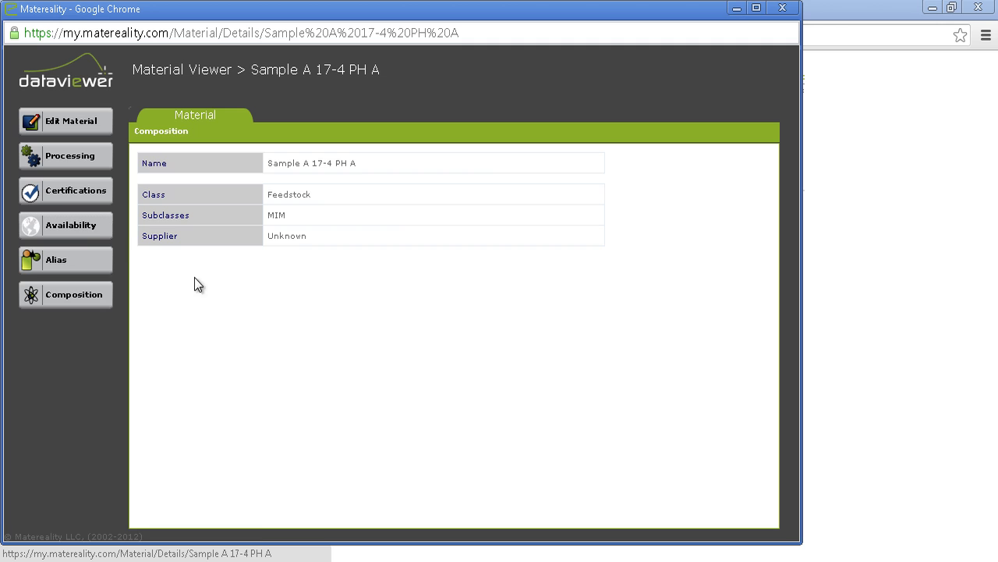
- Set the material's availability to Americas and Europe and save
{"action": "left_click", "coordinate": [71, 226]}
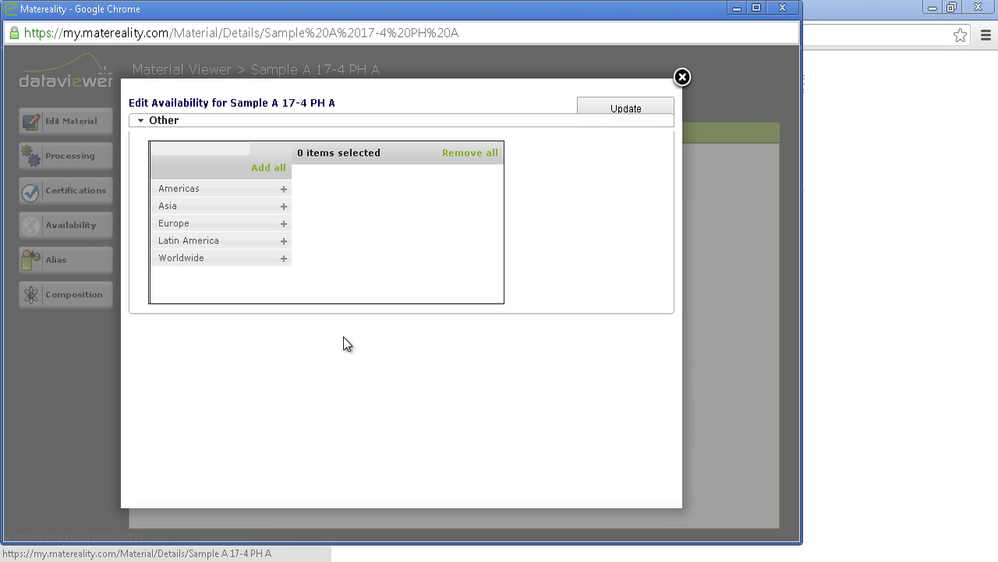
{"action": "left_click", "coordinate": [284, 190]}
{"action": "left_click", "coordinate": [284, 206]}
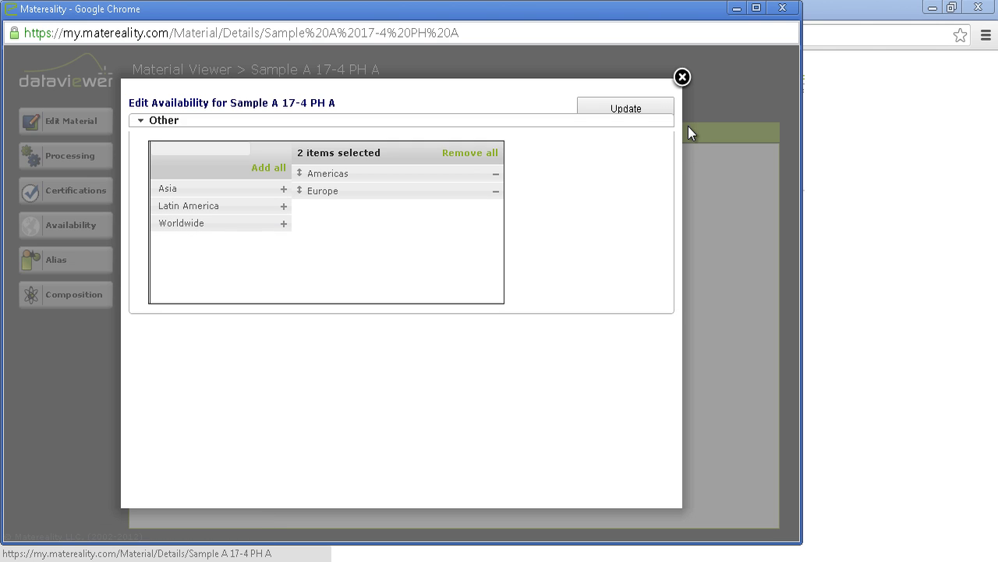
{"action": "left_click", "coordinate": [644, 109]}
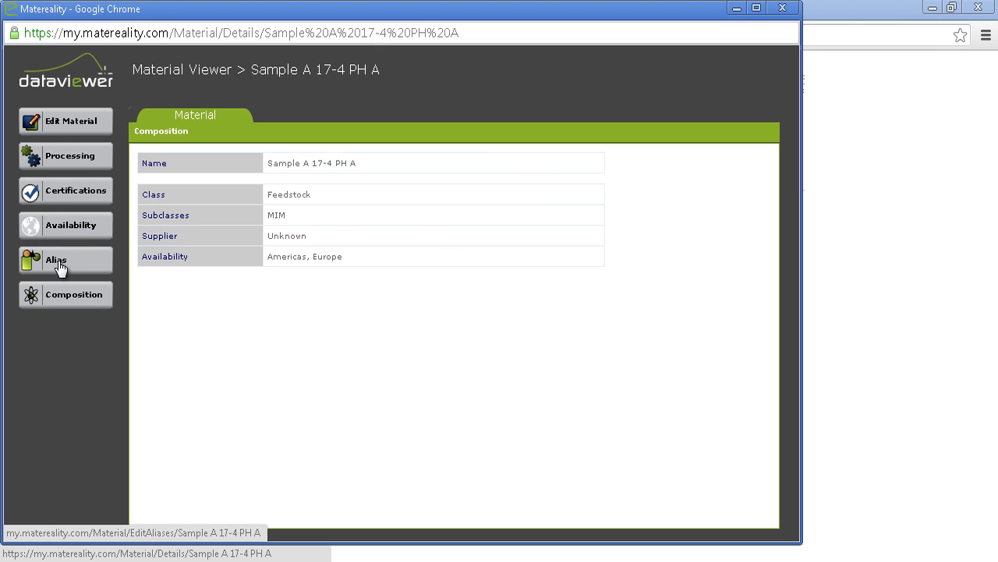
- Add an Injection Molding processing step to the material
{"action": "left_click", "coordinate": [68, 156]}
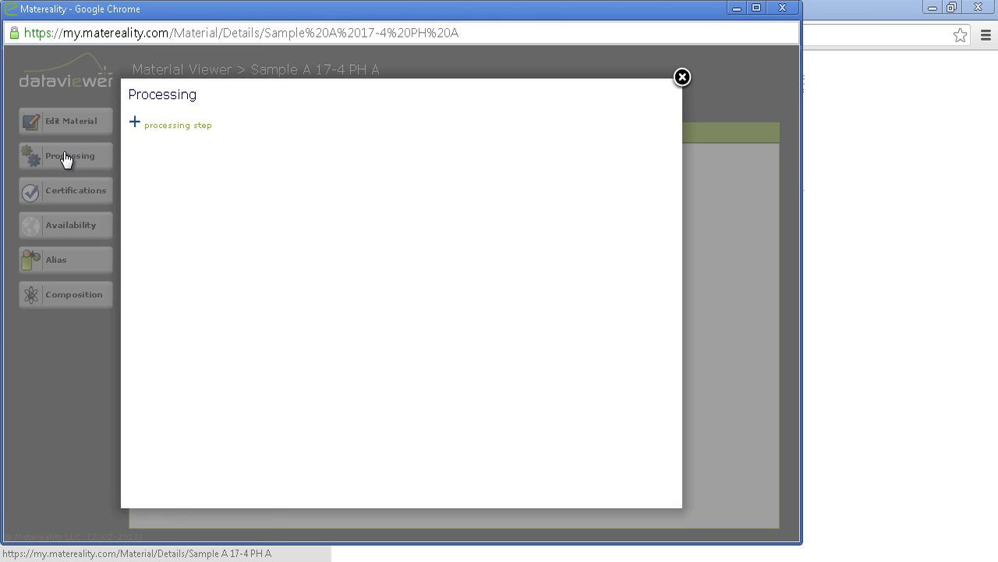
{"action": "left_click", "coordinate": [134, 126]}
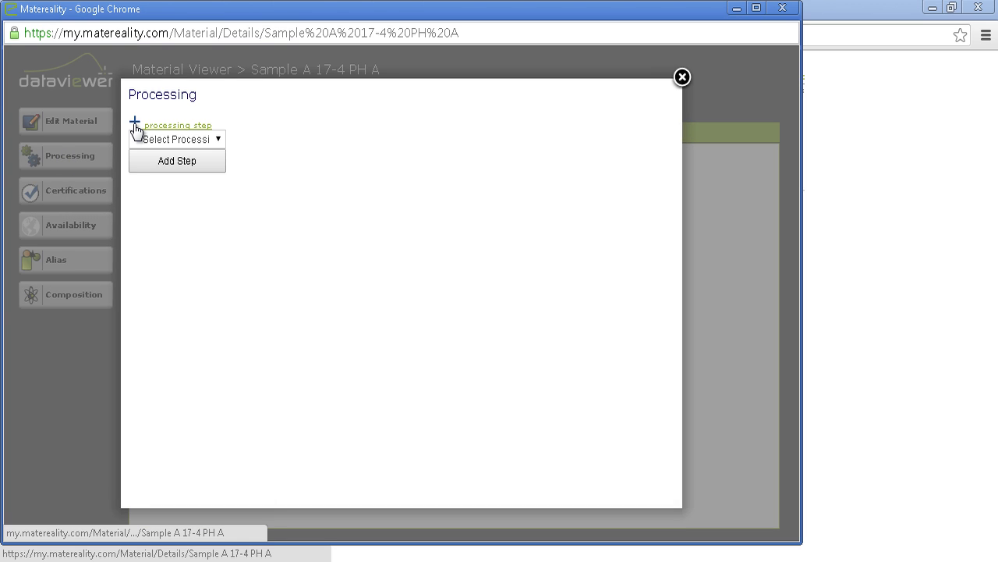
{"action": "left_click", "coordinate": [219, 139]}
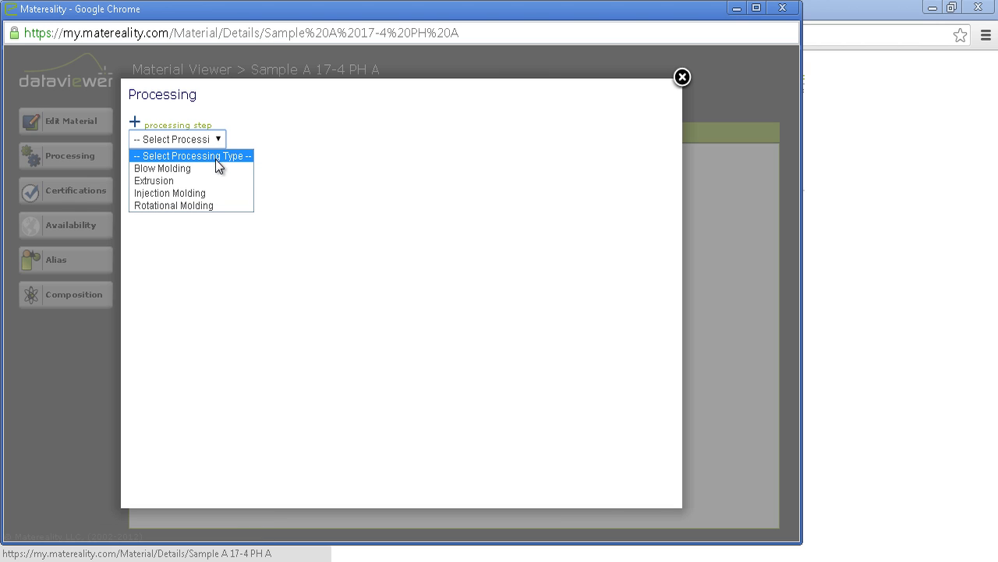
{"action": "left_click", "coordinate": [212, 193]}
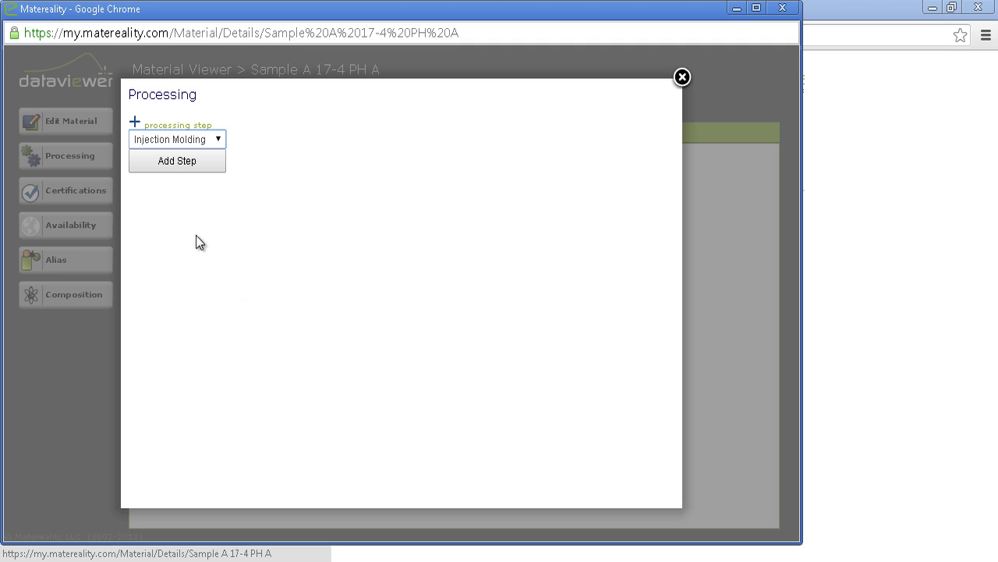
{"action": "left_click", "coordinate": [186, 160]}
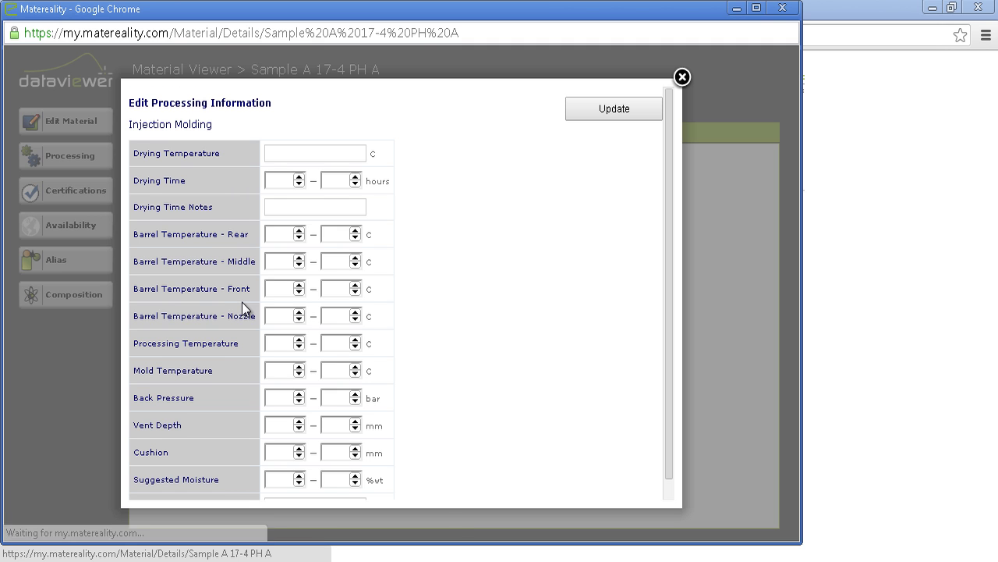
- Enter barrel temperatures: rear 150–160, middle 155–165, front 165–180, nozzle 180–190
{"action": "left_click", "coordinate": [275, 234]}
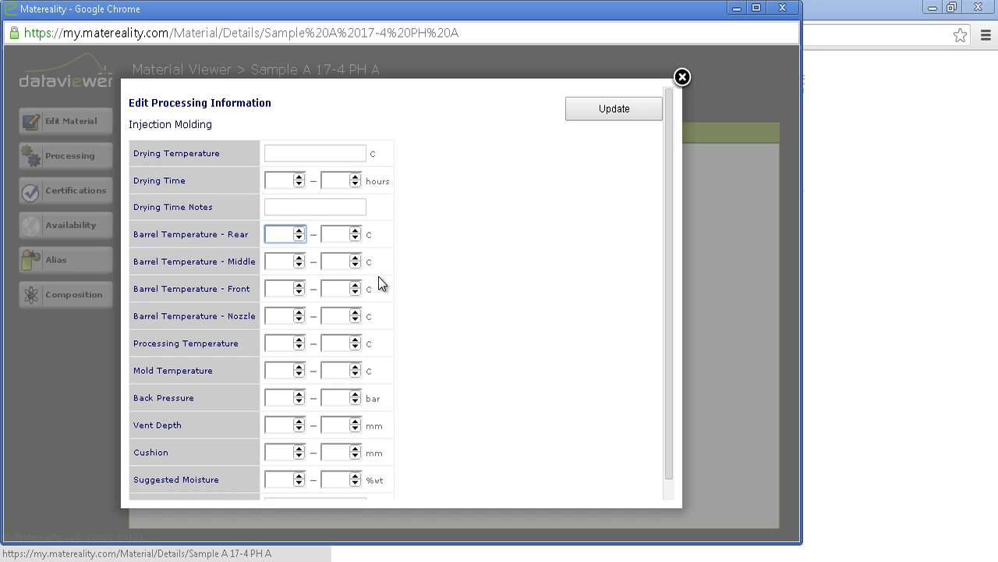
{"action": "type", "text": "150"}
{"action": "key", "text": "Tab"}
{"action": "type", "text": "160"}
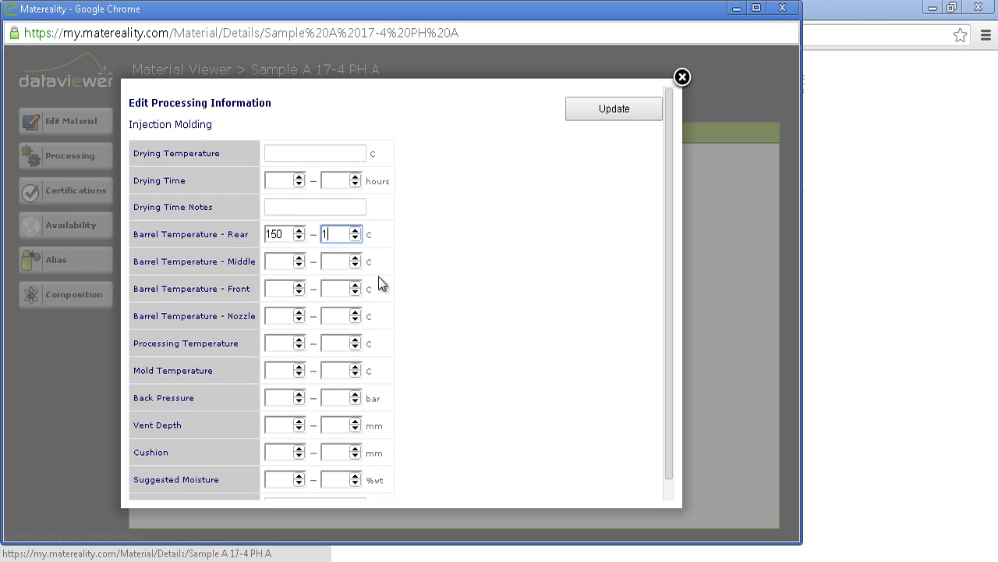
{"action": "key", "text": "Tab"}
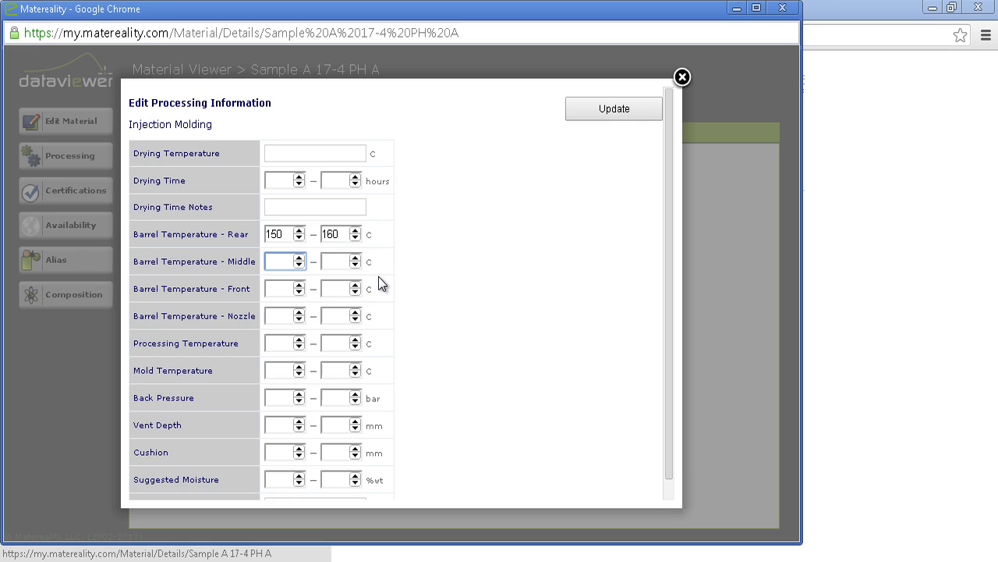
{"action": "type", "text": "155"}
{"action": "key", "text": "Tab"}
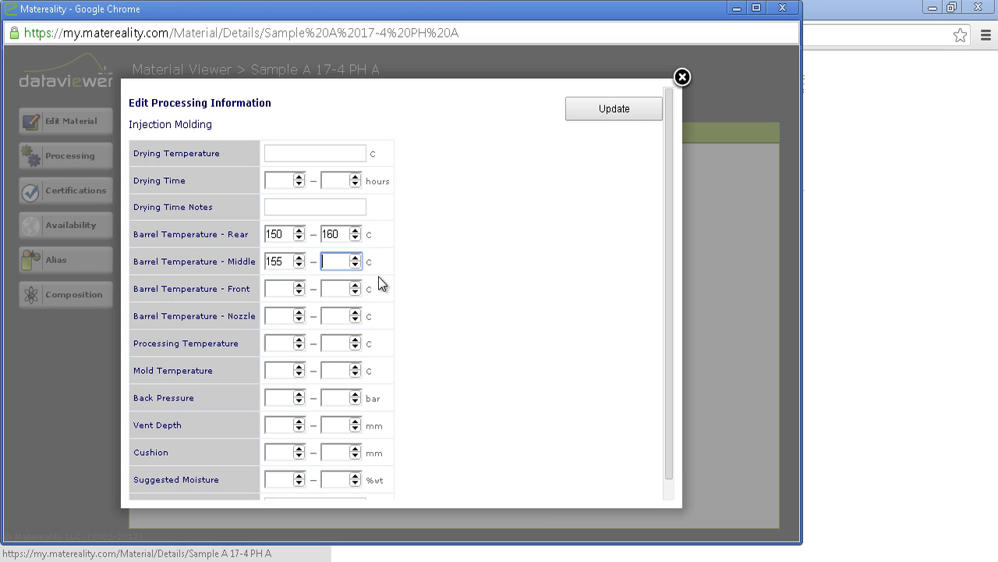
{"action": "type", "text": "165"}
{"action": "key", "text": "Tab"}
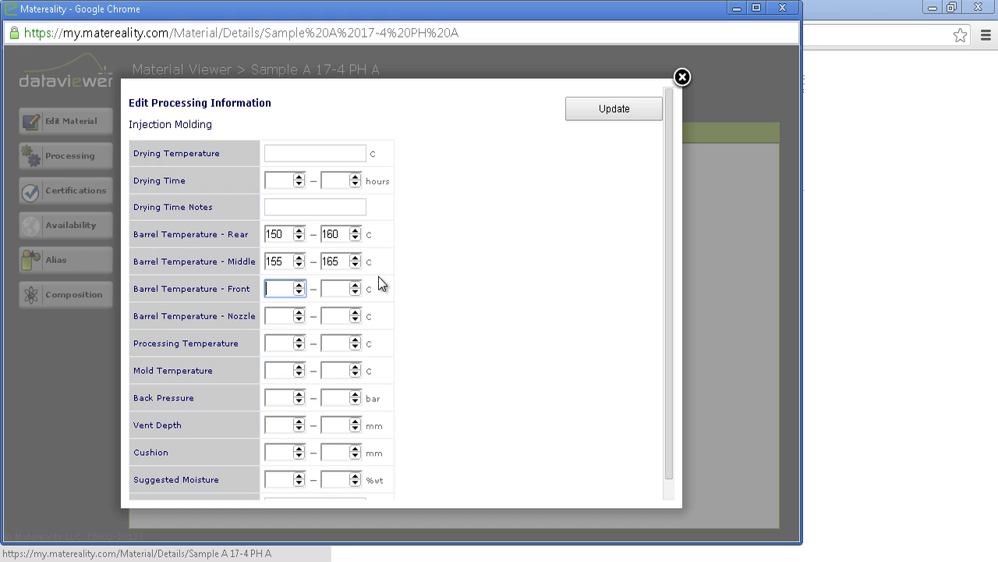
{"action": "type", "text": "165"}
{"action": "key", "text": "Tab"}
{"action": "type", "text": "180"}
{"action": "key", "text": "Tab"}
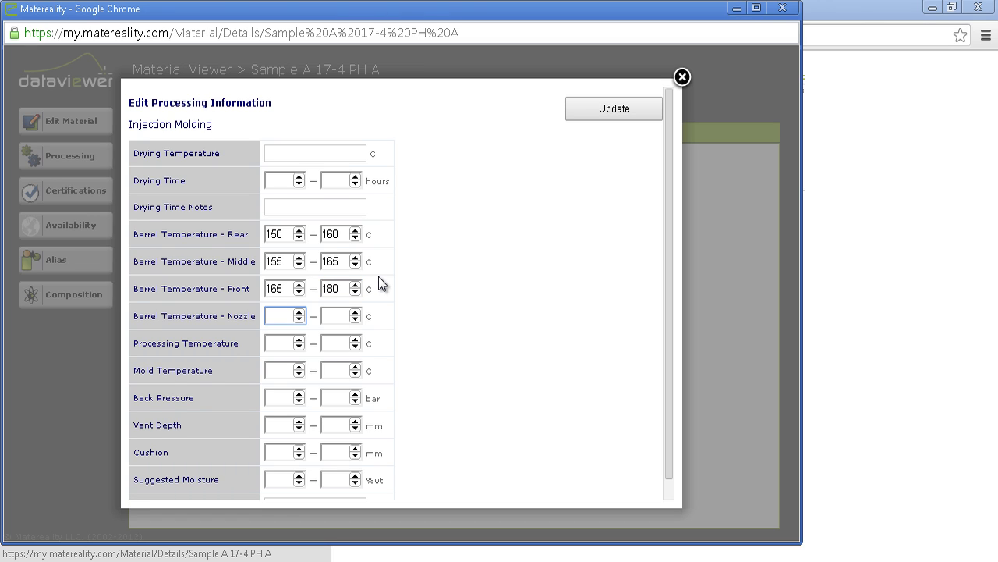
{"action": "type", "text": "180"}
{"action": "key", "text": "Tab"}
{"action": "type", "text": "190"}
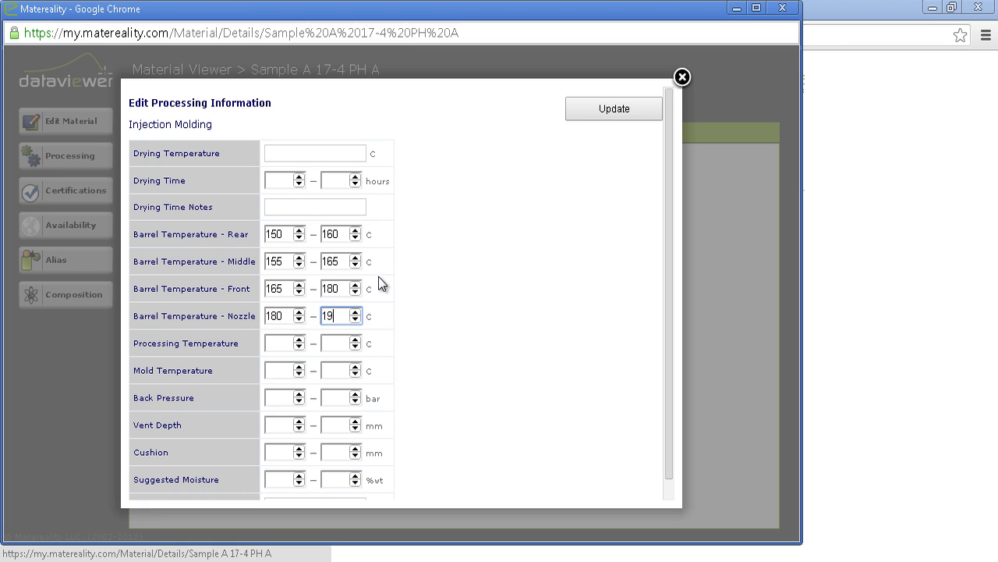
- Enter processing temperature 180–190 C and mold temperature 95–100 C
{"action": "left_click", "coordinate": [273, 341]}
{"action": "type", "text": "190"}
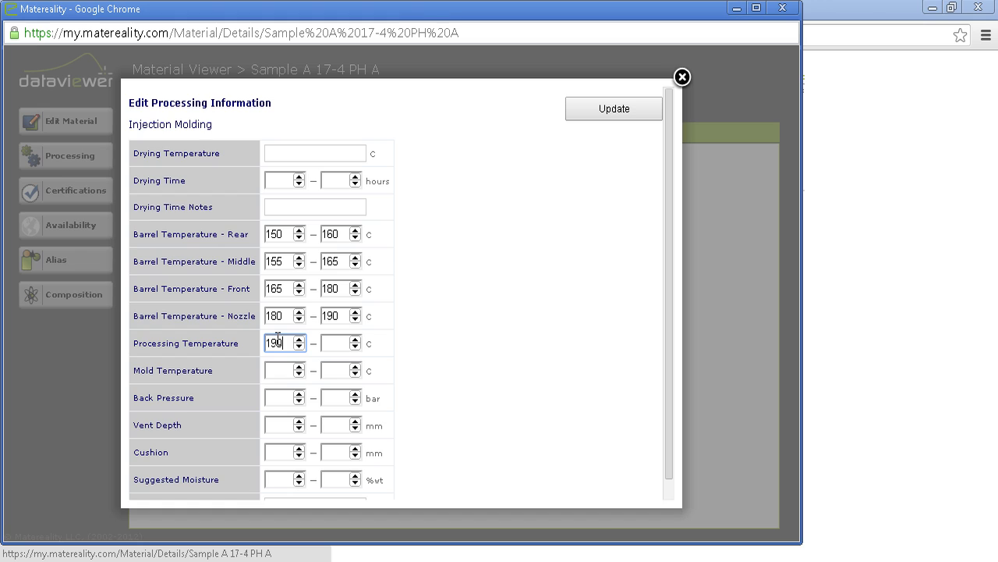
{"action": "key", "text": "BackSpace"}
{"action": "key", "text": "BackSpace"}
{"action": "type", "text": "80"}
{"action": "key", "text": "Tab"}
{"action": "type", "text": "190"}
{"action": "key", "text": "Tab"}
{"action": "type", "text": "95"}
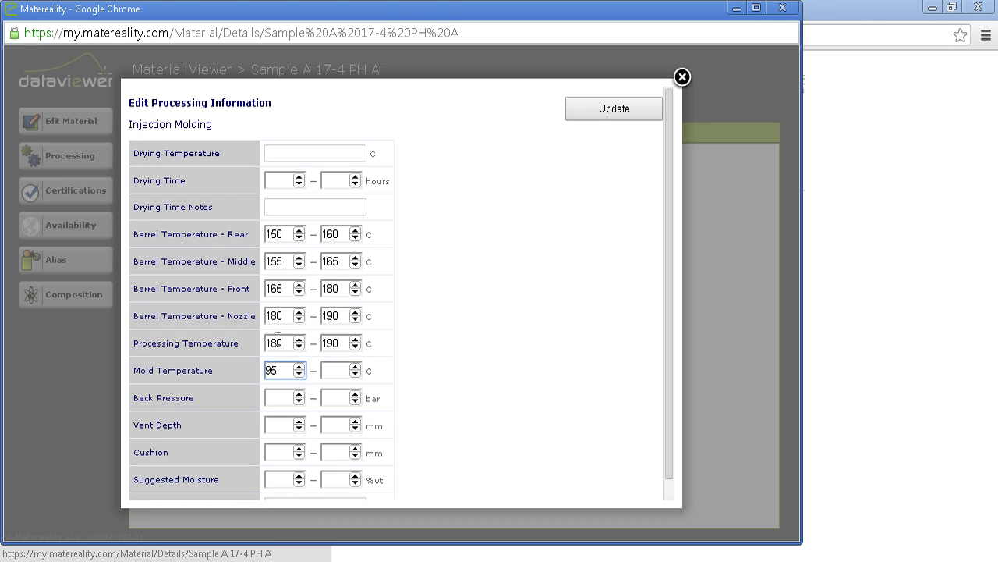
{"action": "key", "text": "Tab"}
{"action": "type", "text": "100"}
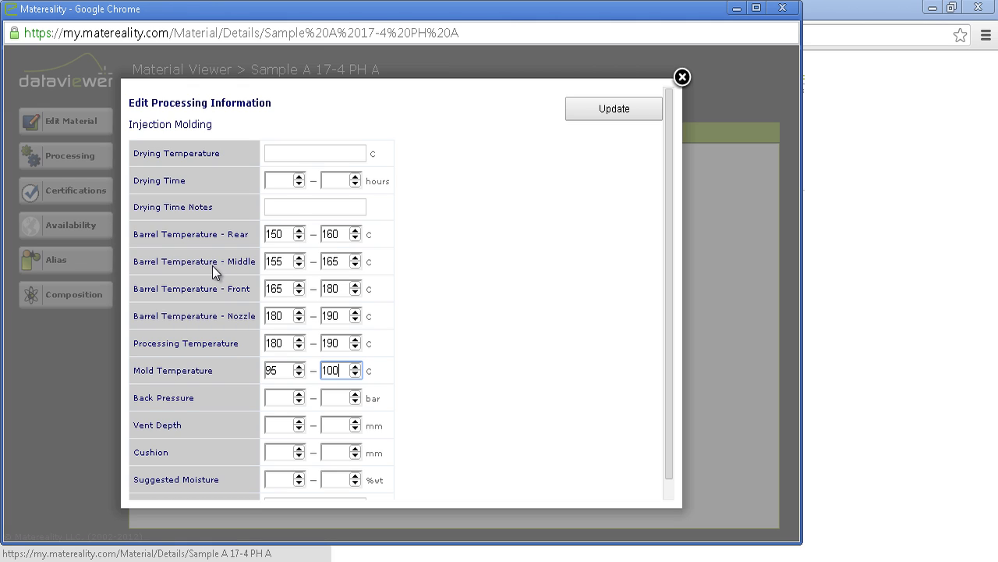
- Save the injection molding values and close the processing summary and material viewer
{"action": "left_click", "coordinate": [577, 113]}
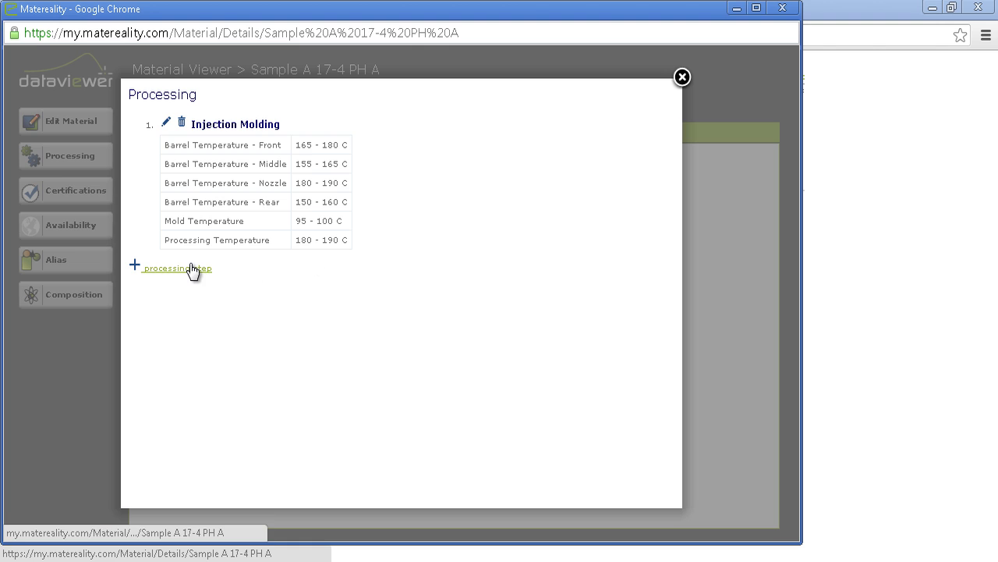
{"action": "left_click", "coordinate": [682, 78]}
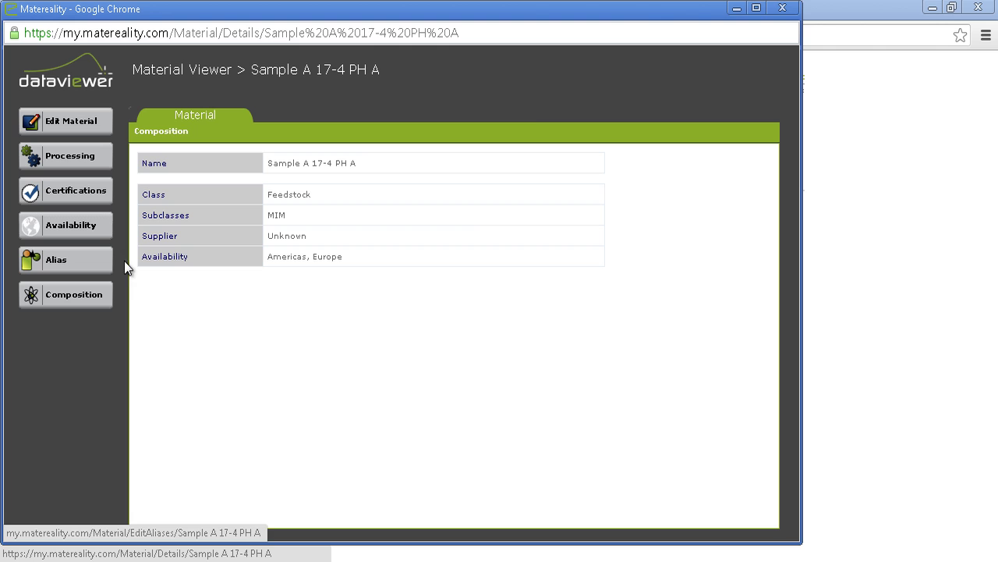
{"action": "left_click", "coordinate": [783, 8]}
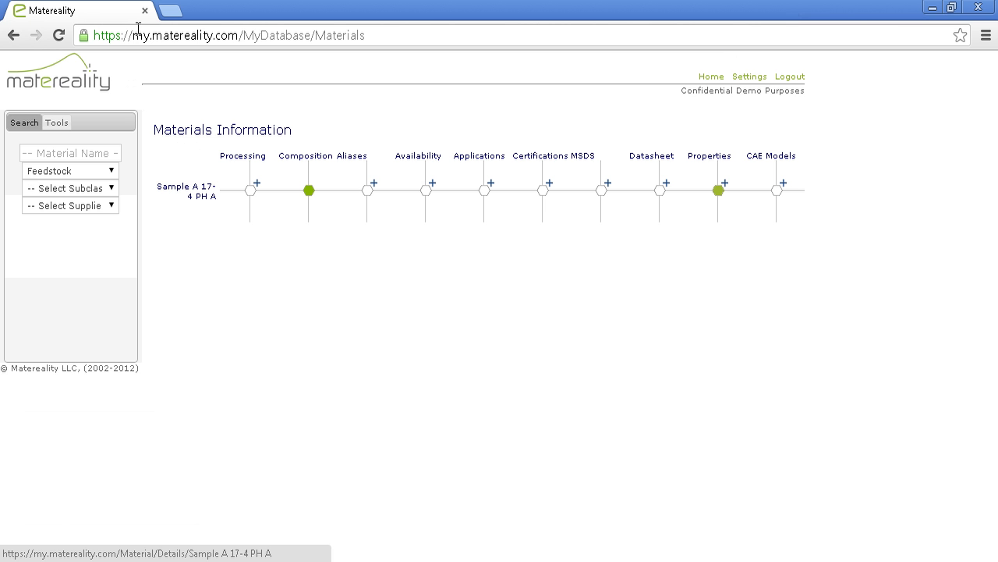
- Refresh the materials list and filter it to the Feedstock class again
{"action": "left_click", "coordinate": [59, 35]}
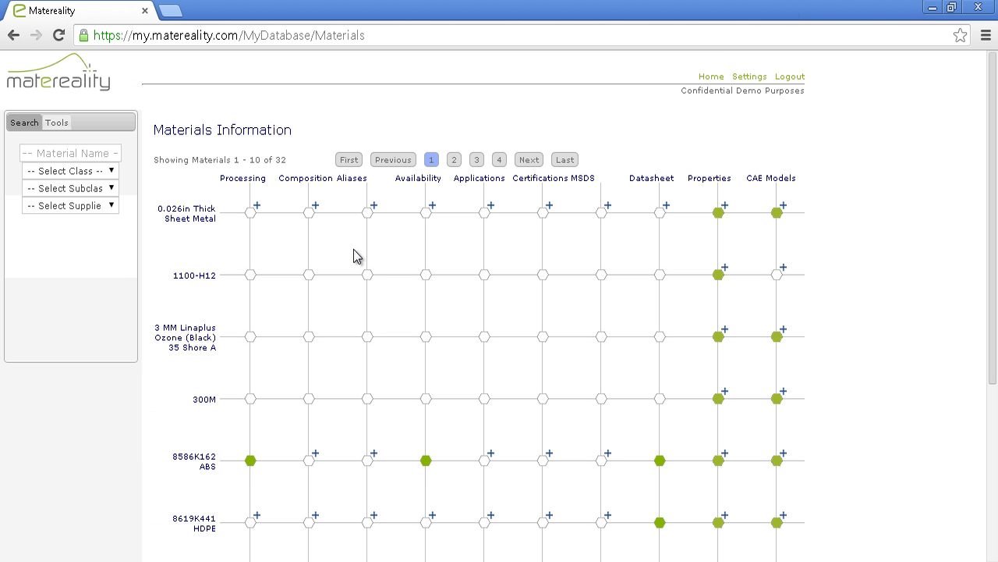
{"action": "left_click", "coordinate": [109, 172]}
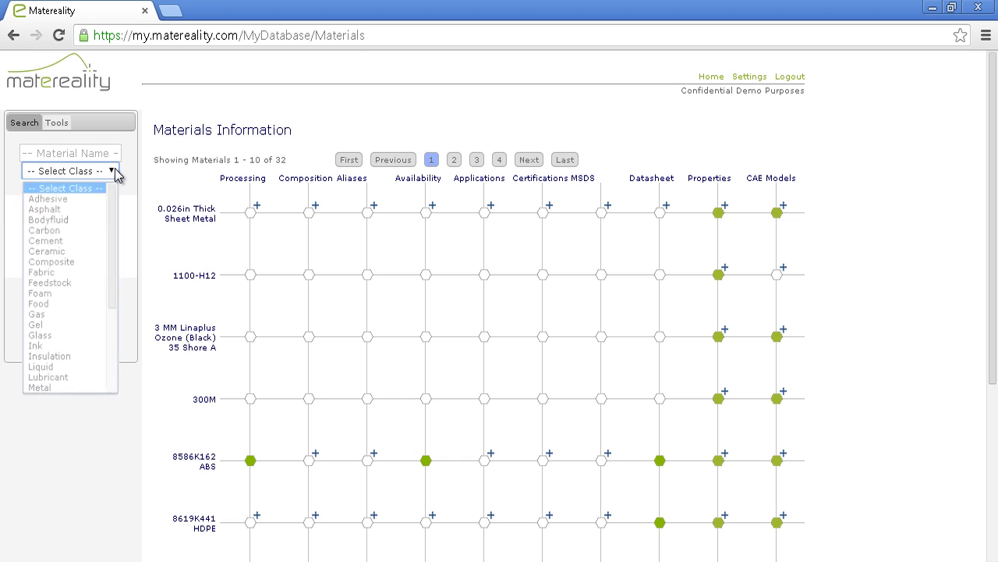
{"action": "left_click", "coordinate": [75, 284]}
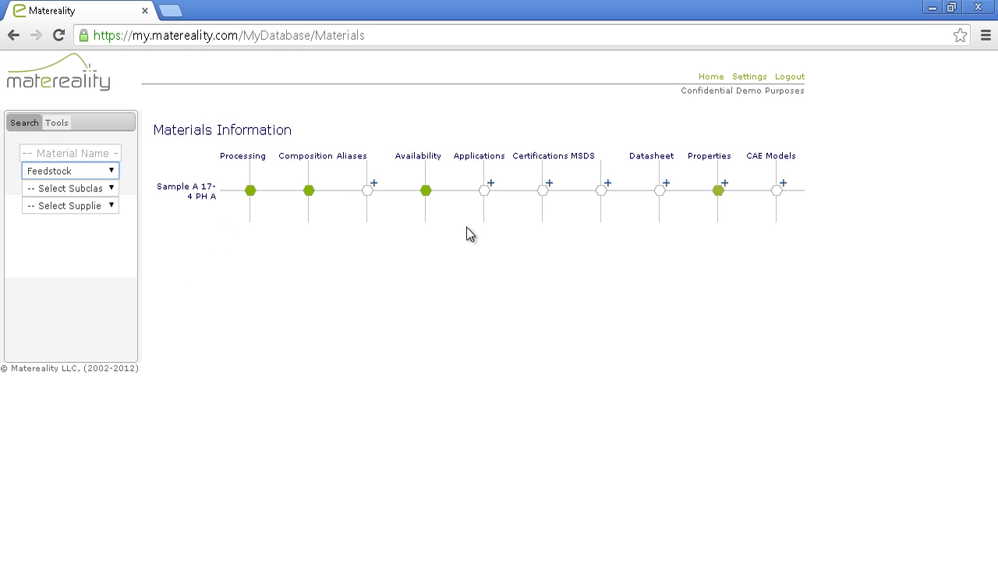
{"action": "left_click", "coordinate": [710, 78]}
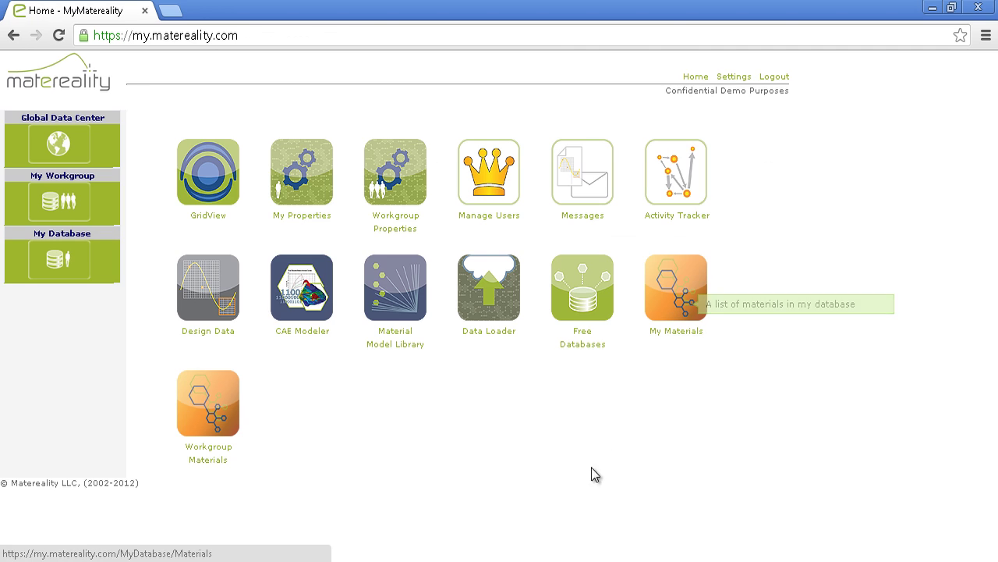